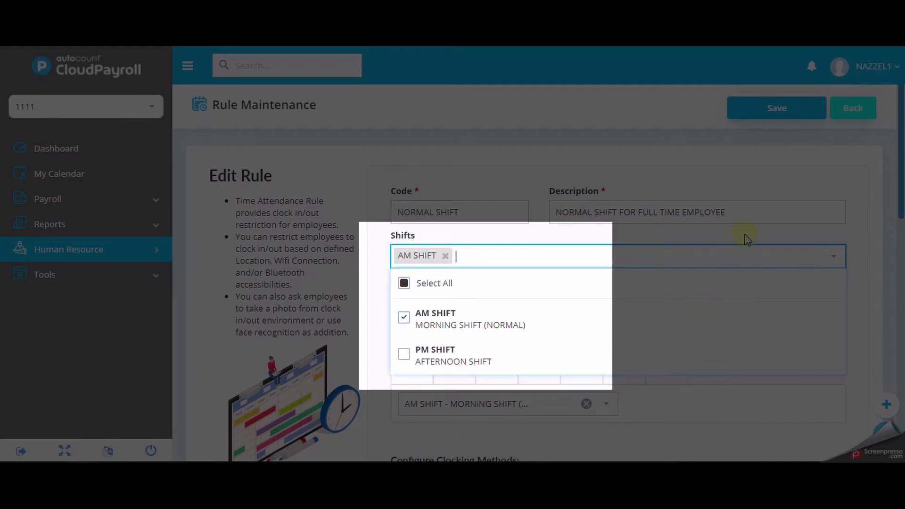
Set the rule's minimum acceptable OT hour to 1 and maximum acceptable OT hour to 4
left_click(454, 314)
type("1")
left_click(498, 342)
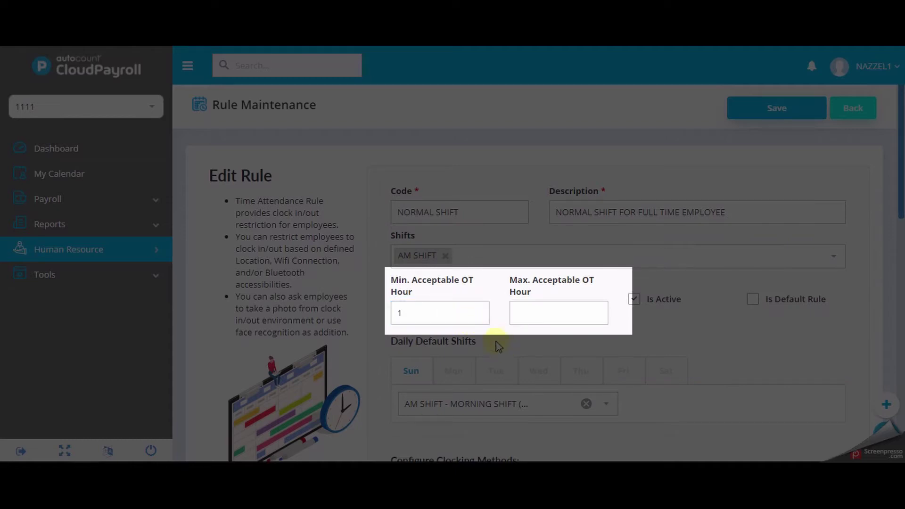
double_click(439, 317)
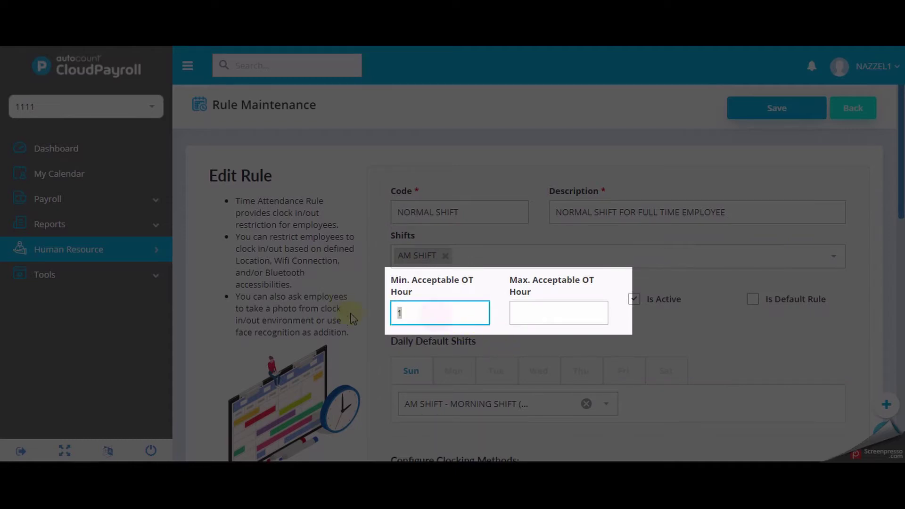
left_click(440, 316)
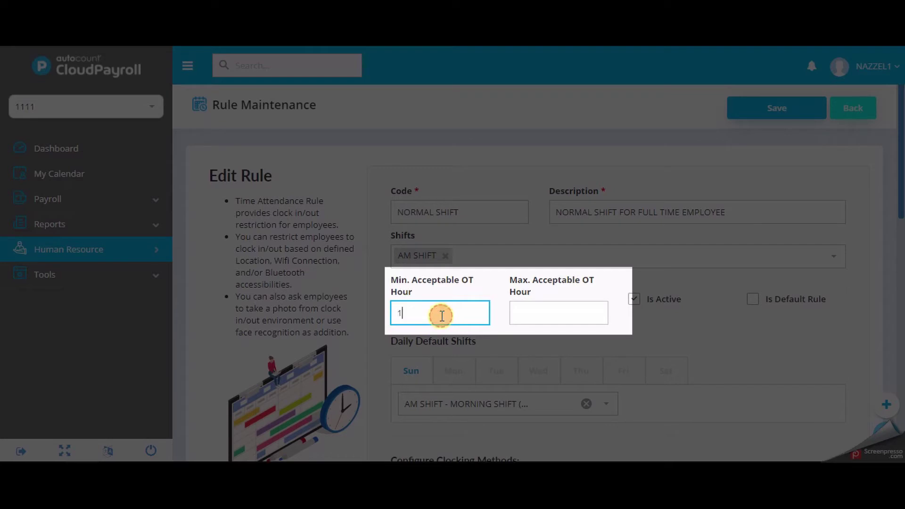
left_click(554, 310)
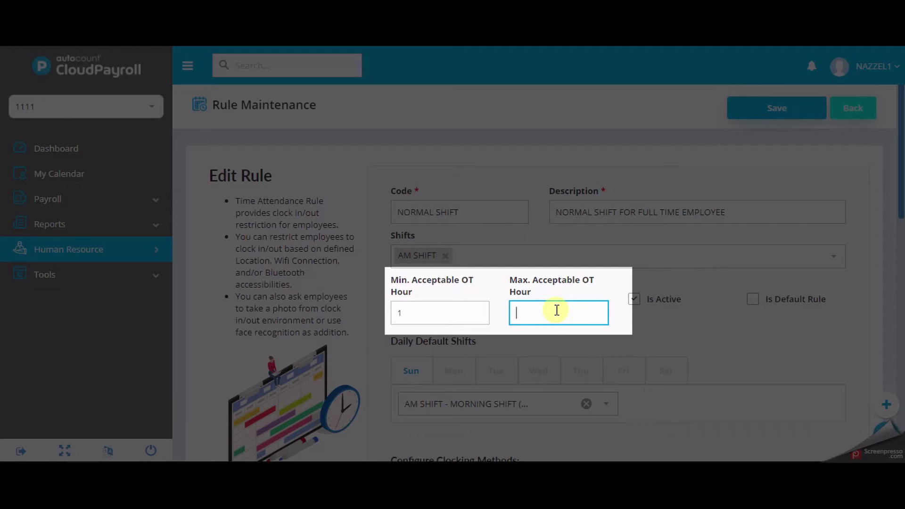
type("4")
Clear the daily default shift assigned to Sunday
scroll(400, 288, "down", 2)
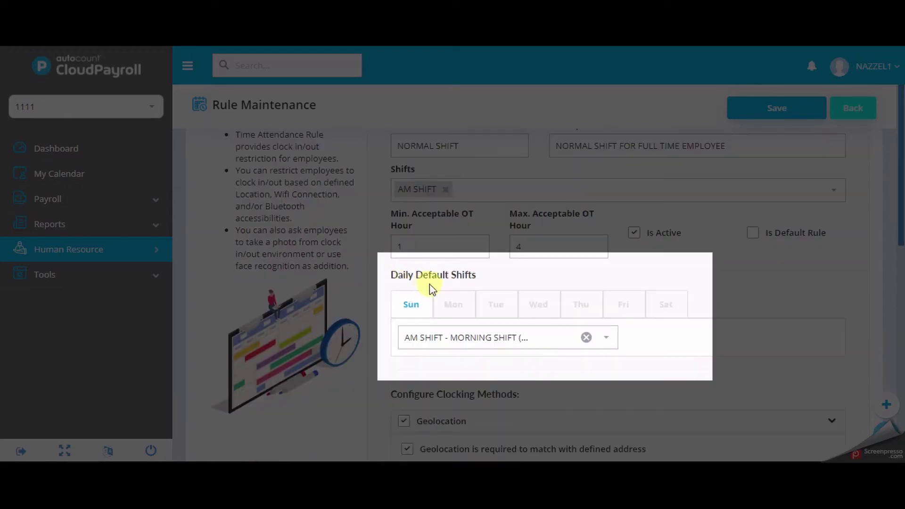
left_click(408, 303)
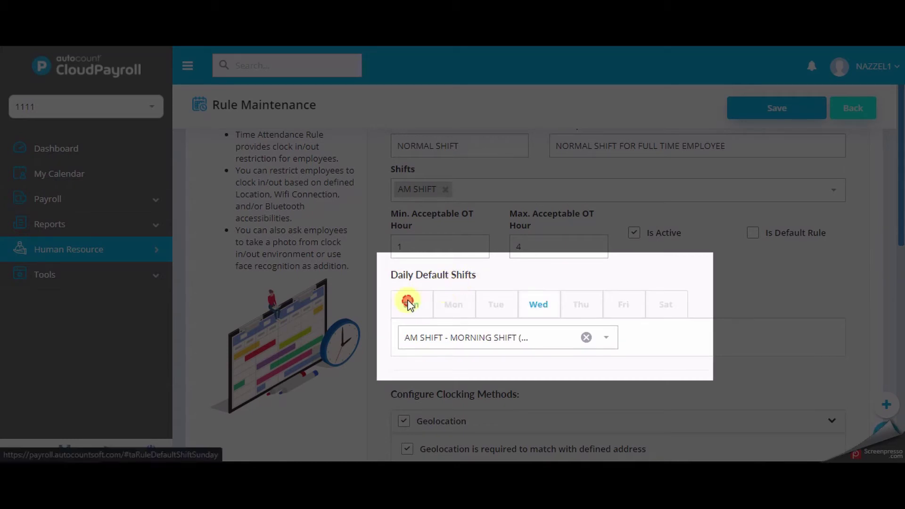
left_click(455, 305)
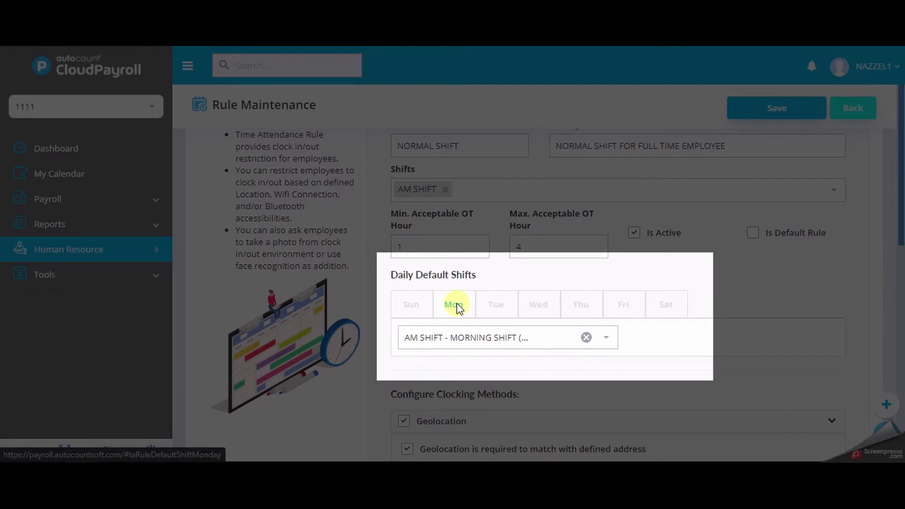
left_click(417, 305)
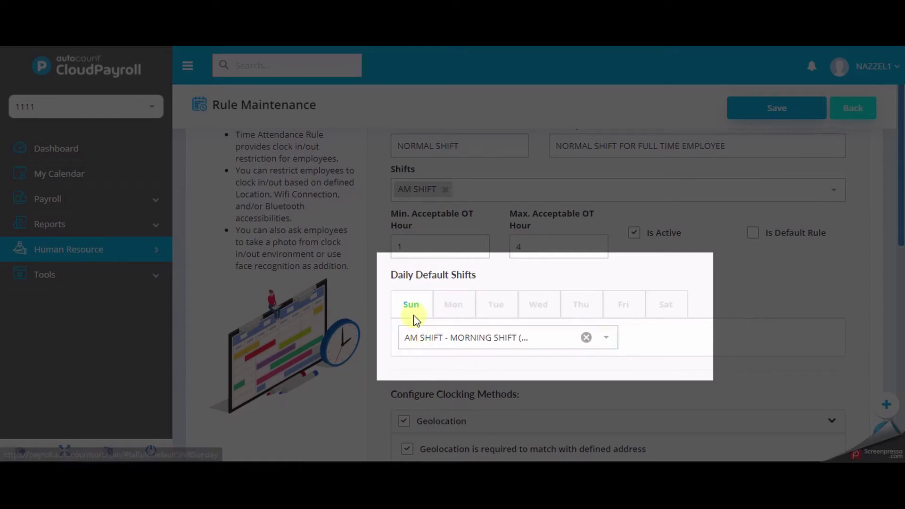
left_click(587, 338)
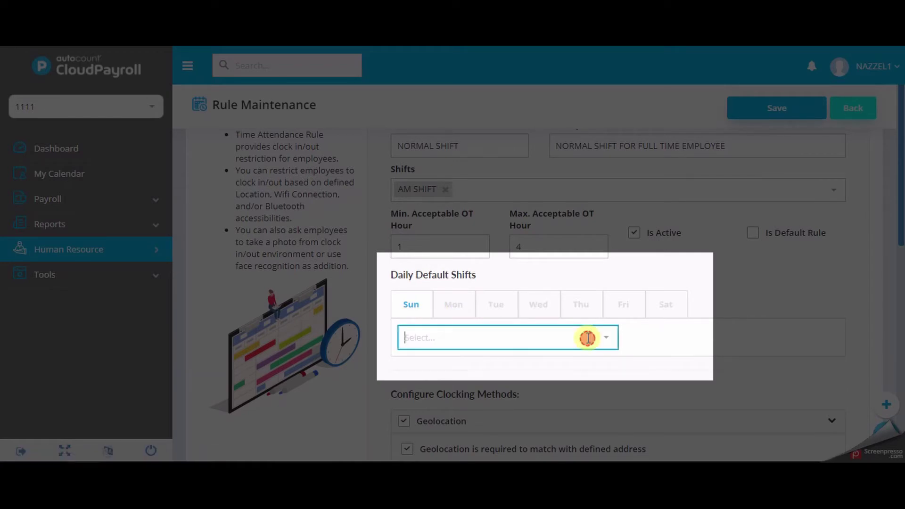
Review the default shifts assigned to each day from Monday to Saturday, and recheck Sunday and Saturday
left_click(451, 306)
left_click(495, 305)
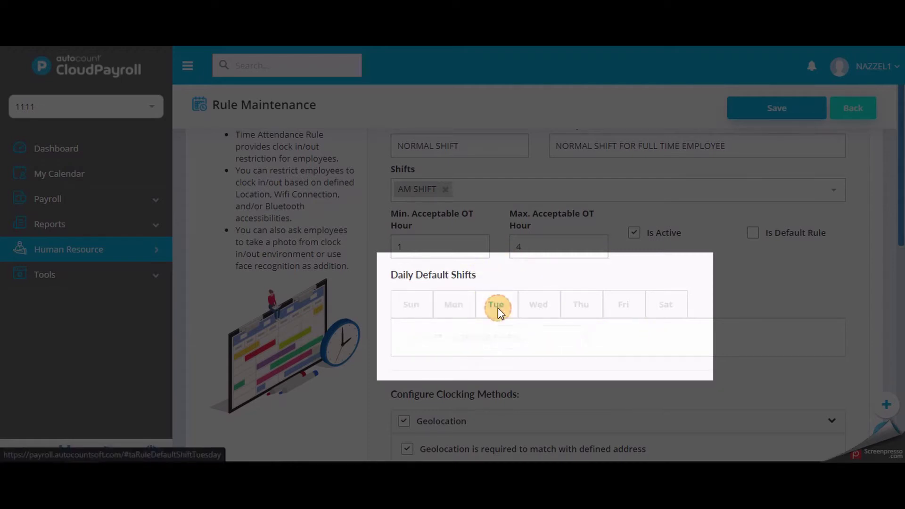
left_click(540, 314)
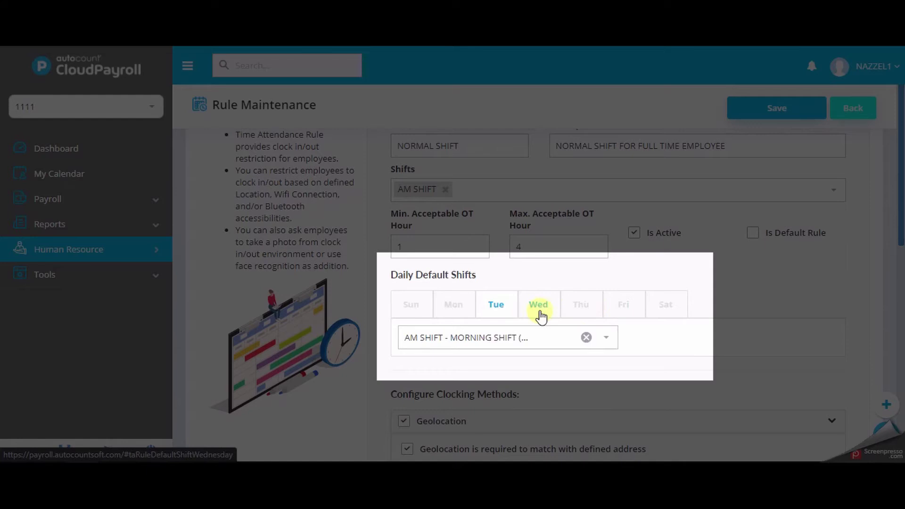
left_click(582, 309)
left_click(629, 306)
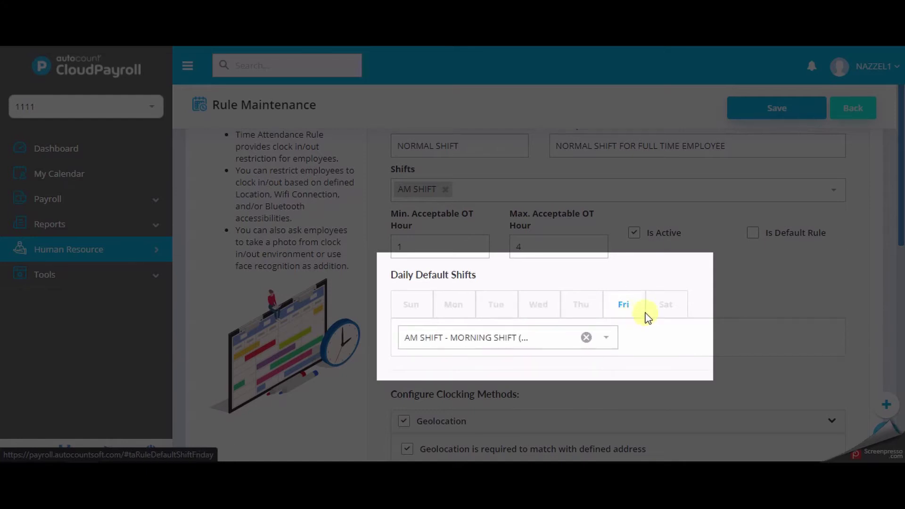
left_click(669, 311)
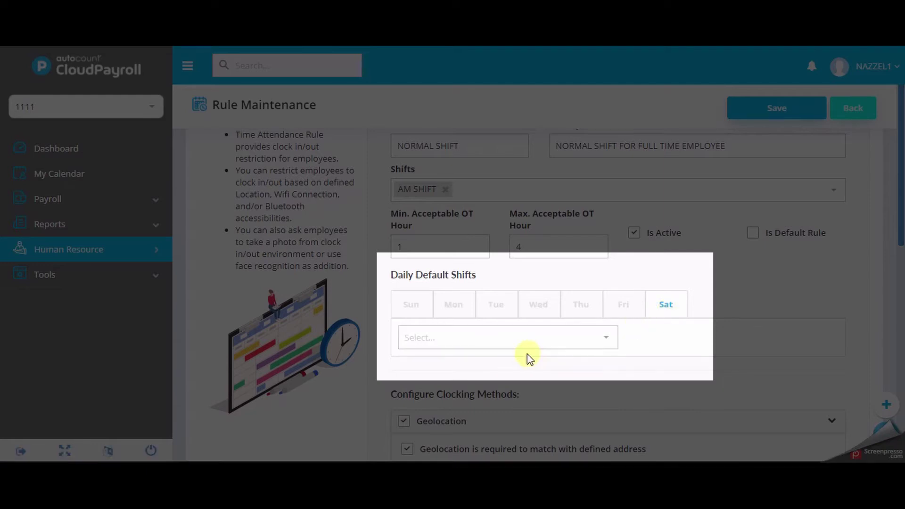
left_click(409, 305)
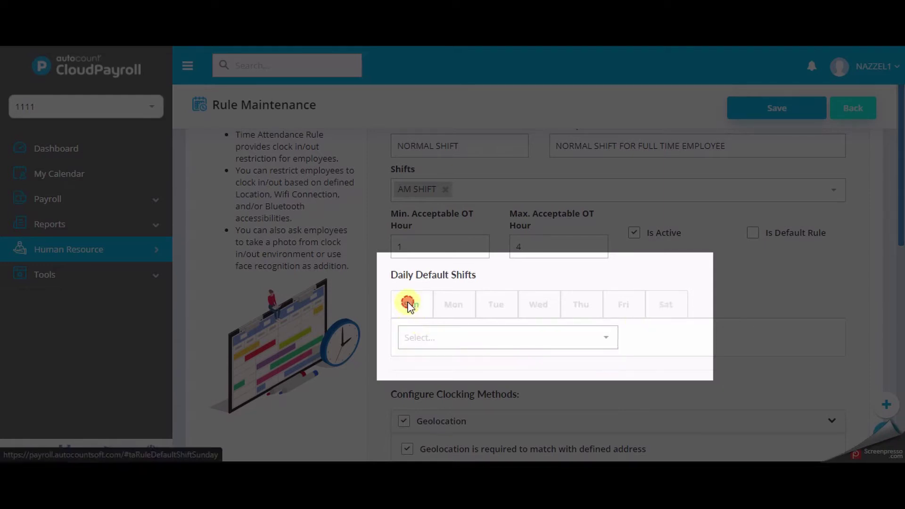
left_click(668, 305)
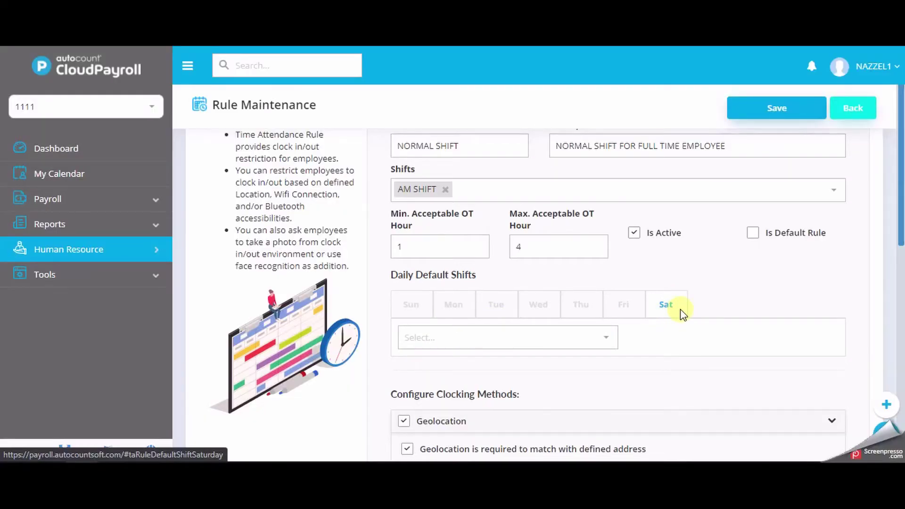
Expand the Geolocation clocking method and locate its defined office address on the map
scroll(689, 312, "down", 3)
scroll(729, 273, "down", 2)
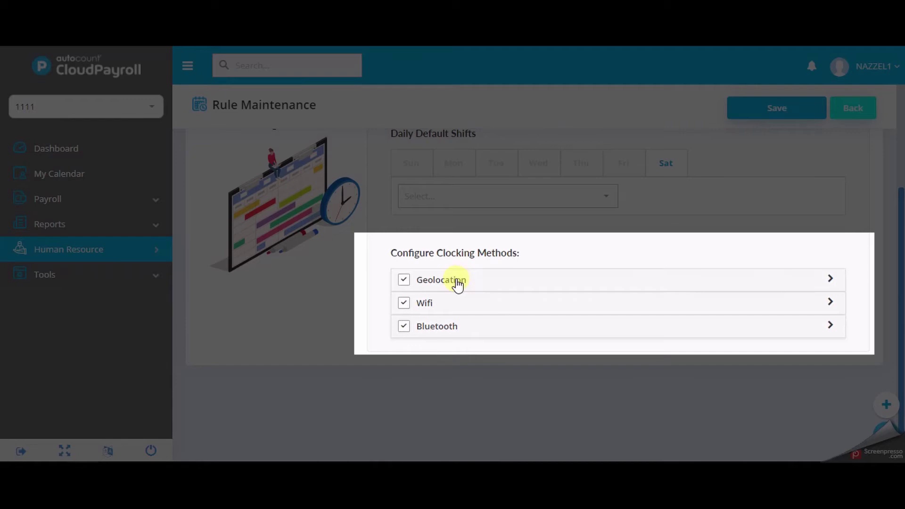
left_click(831, 279)
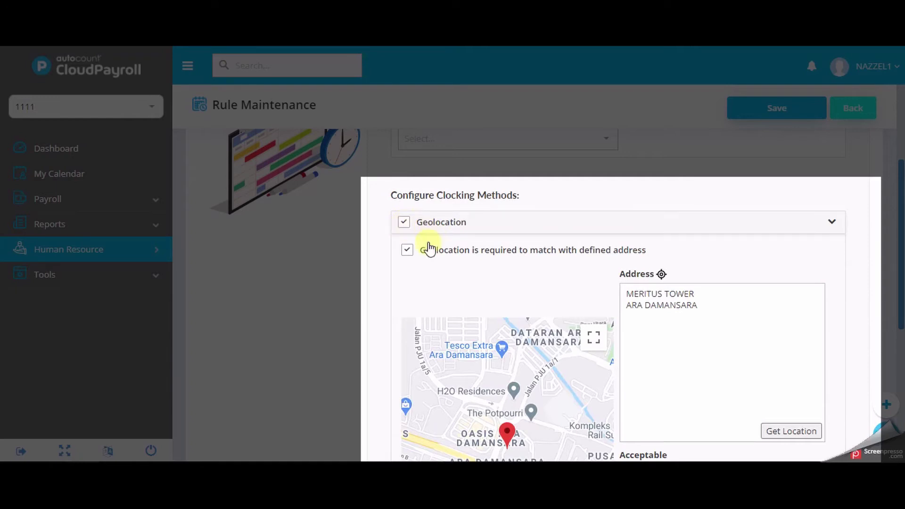
scroll(487, 285, "down", 2)
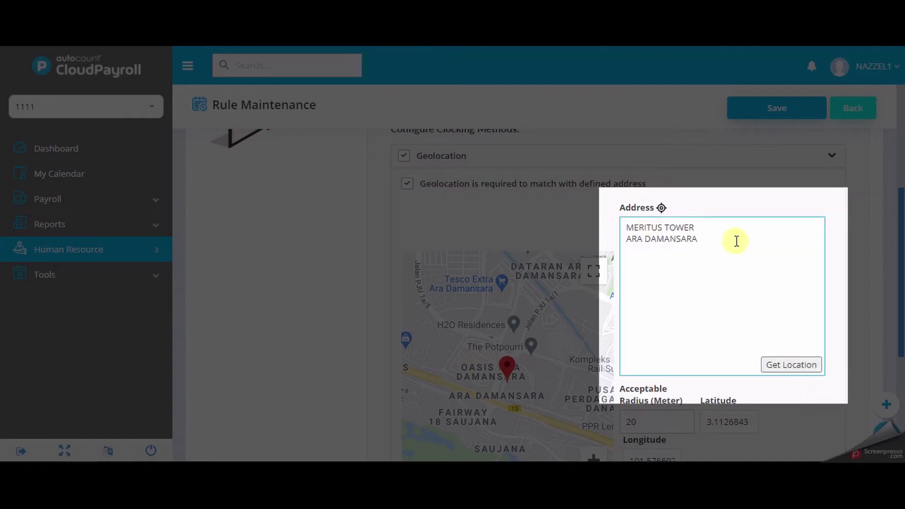
left_click_drag(736, 241, 628, 226)
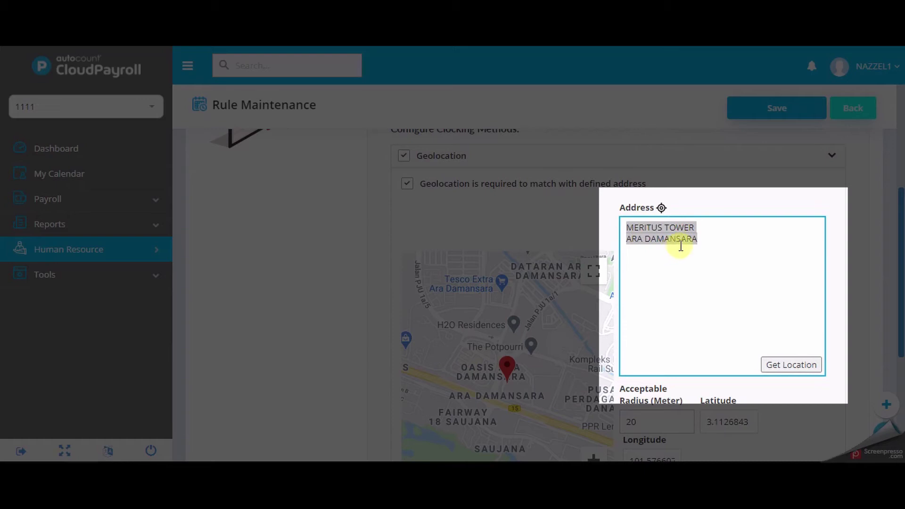
left_click(720, 238)
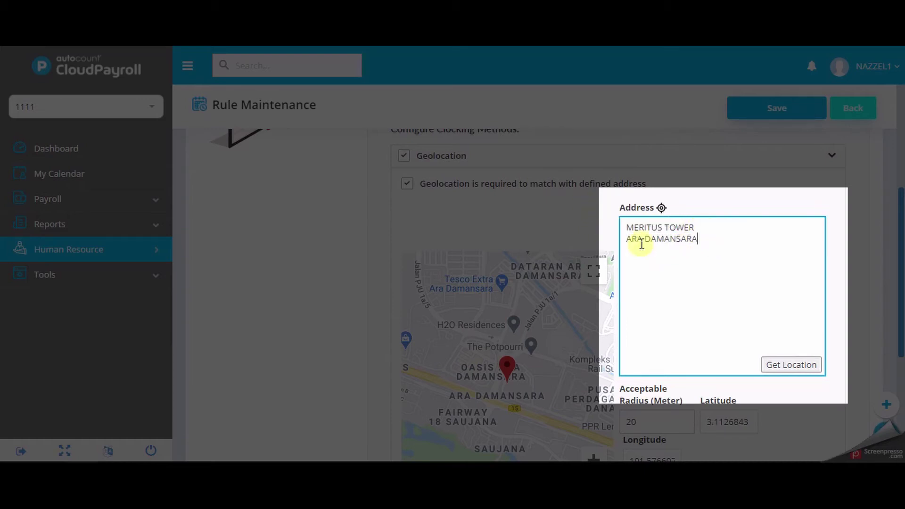
left_click(808, 371)
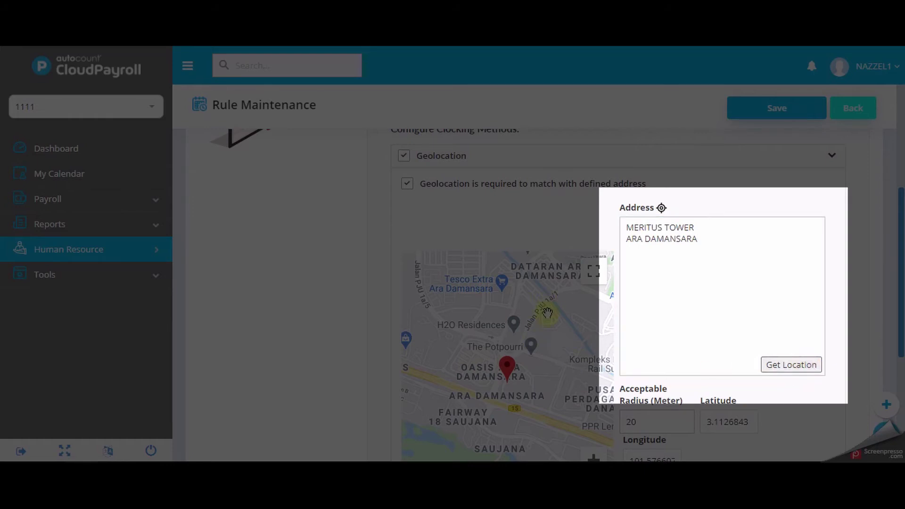
scroll(538, 311, "down", 2)
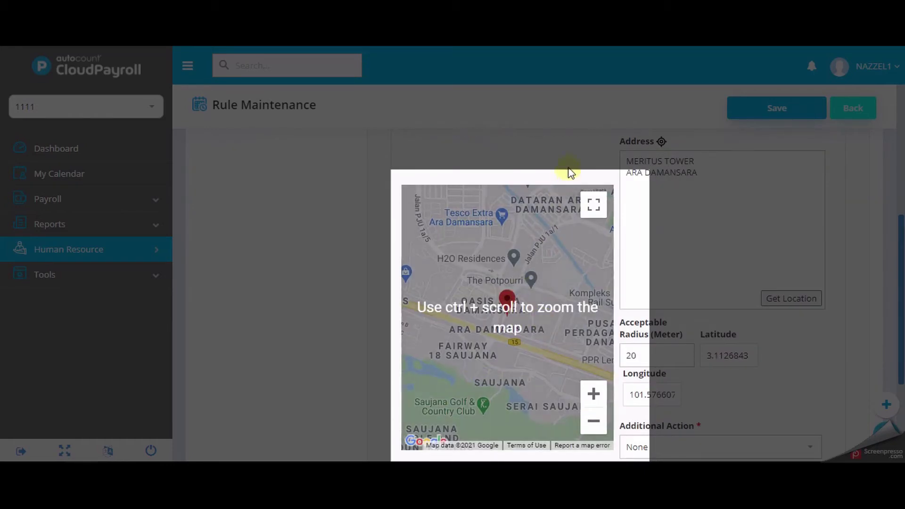
scroll(570, 177, "up", 2)
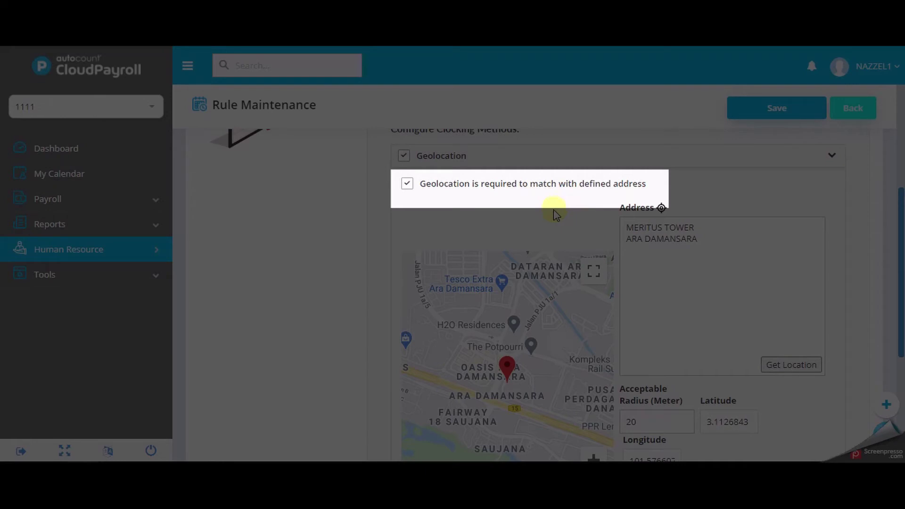
Turn the requirement for geolocation to match the defined address off and back on
left_click(408, 185)
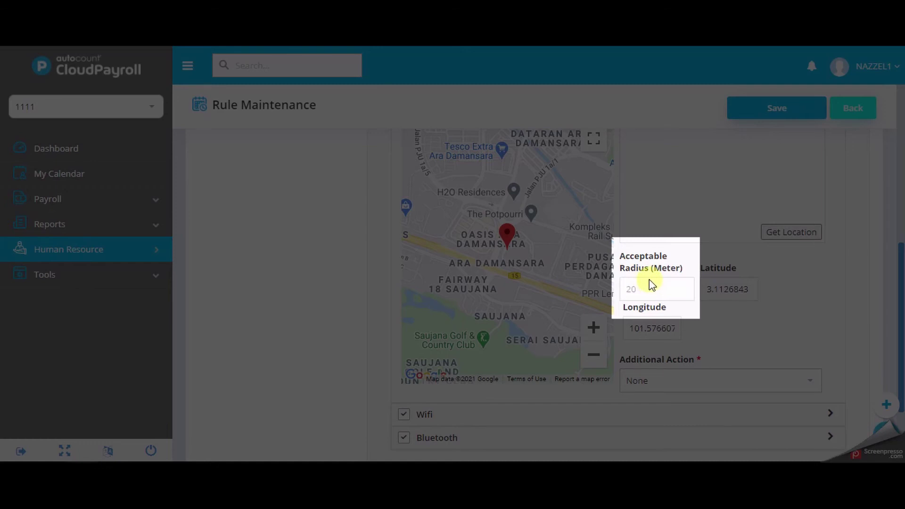
scroll(652, 288, "up", 3)
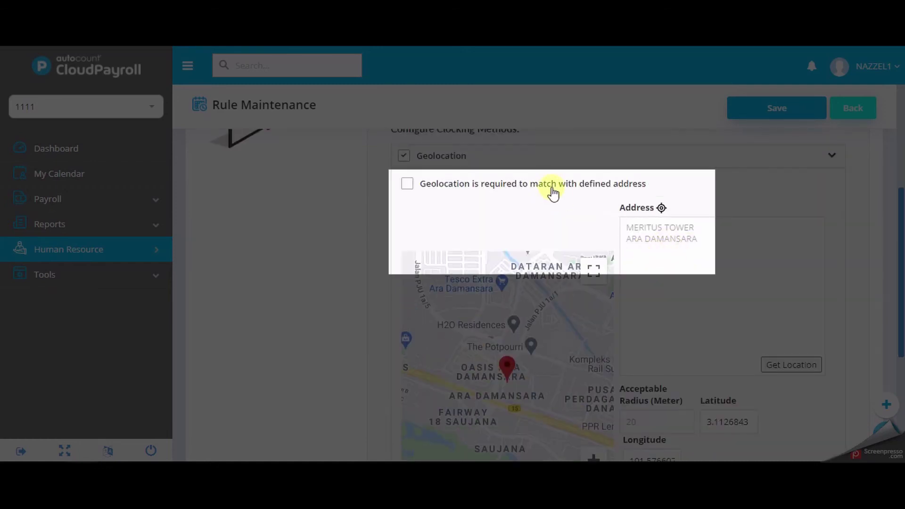
left_click(553, 190)
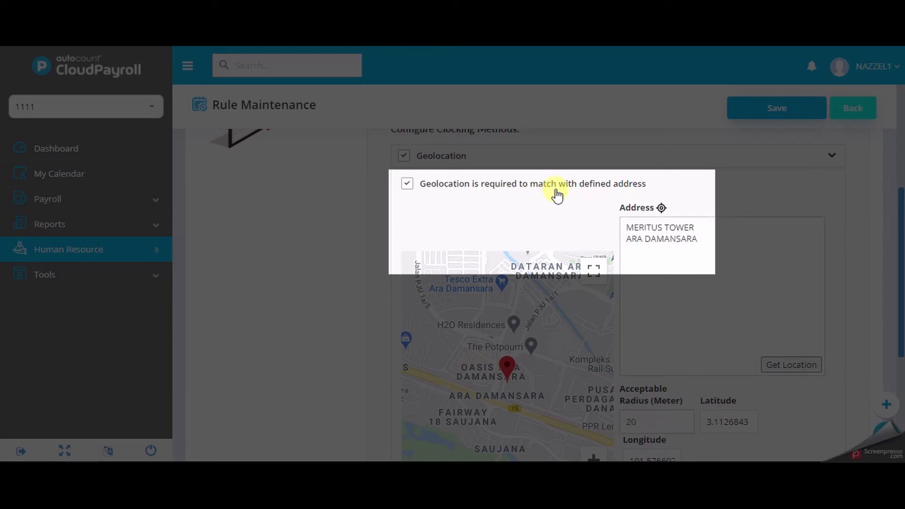
Set the geolocation additional action to Take Photo / Validate Face Recognition and save the rule
scroll(573, 212, "down", 3)
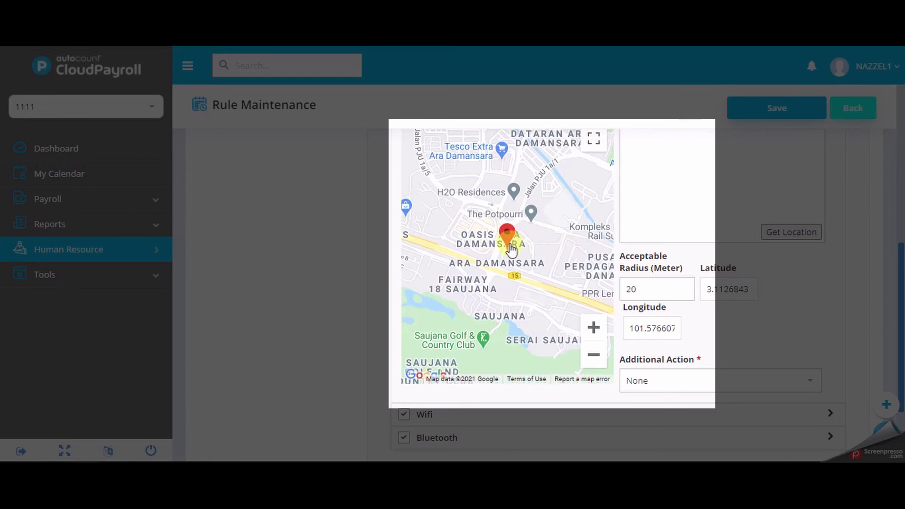
left_click(665, 285)
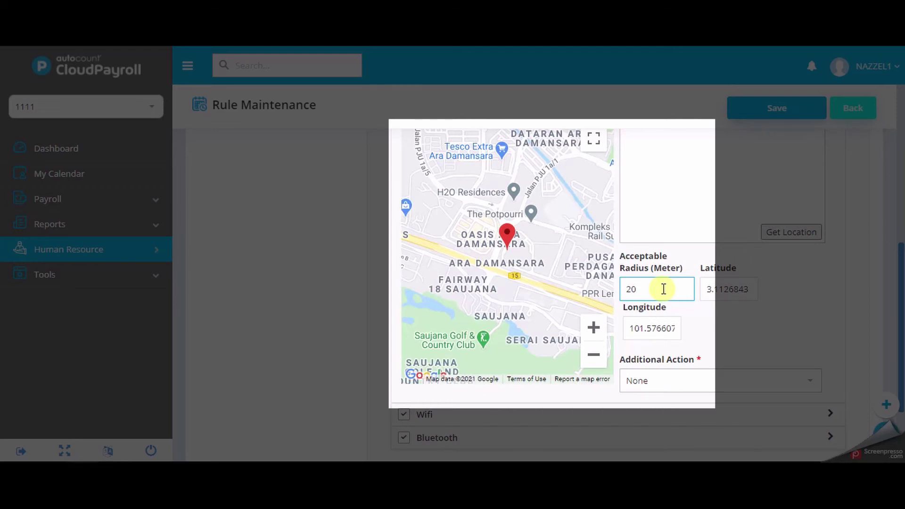
scroll(689, 285, "down", 1)
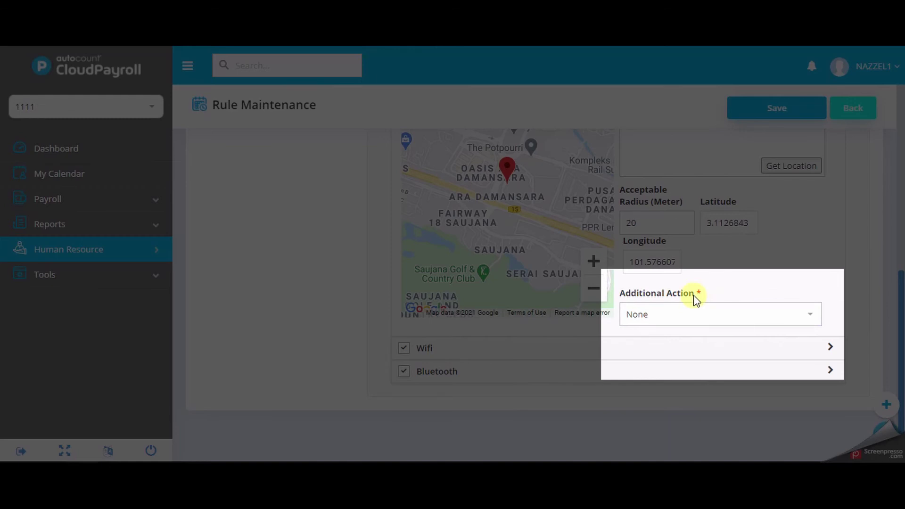
left_click(811, 315)
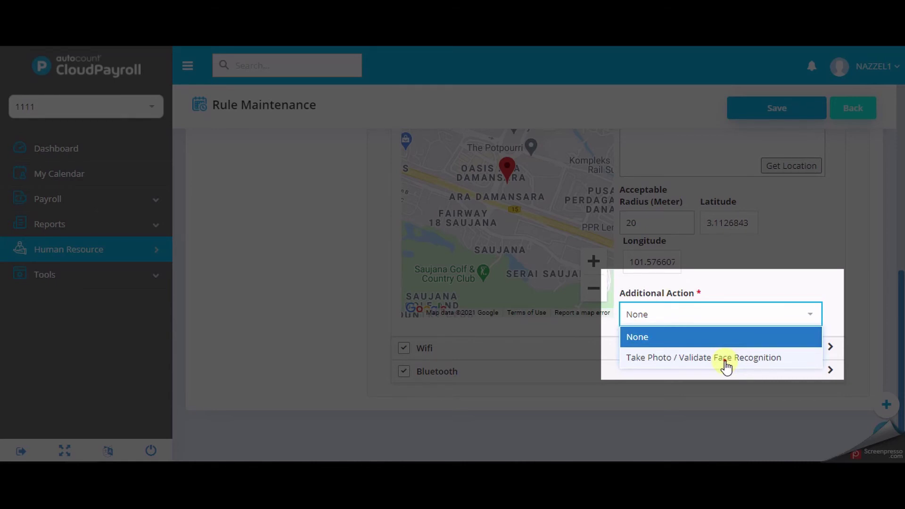
left_click(726, 363)
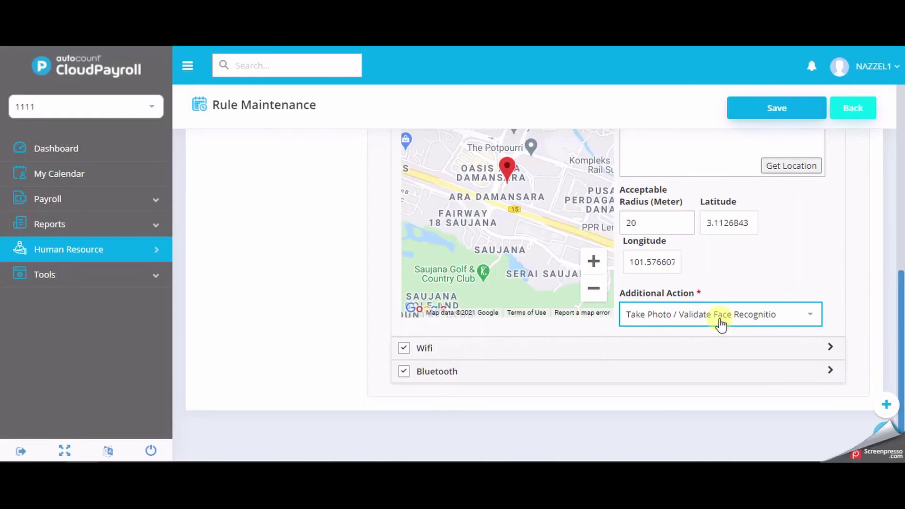
left_click(786, 111)
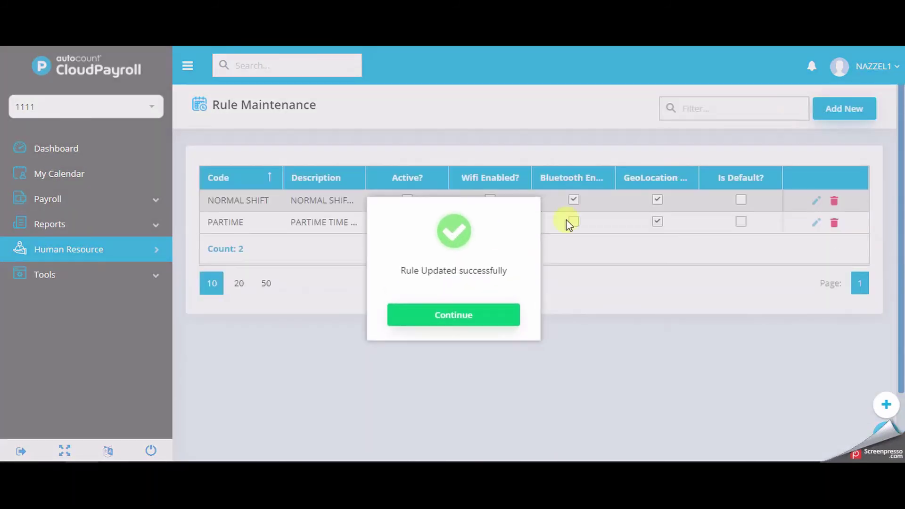
left_click(479, 316)
Open the employee's record in Employee Maintenance and enable Requires Face Recognition
left_click(132, 199)
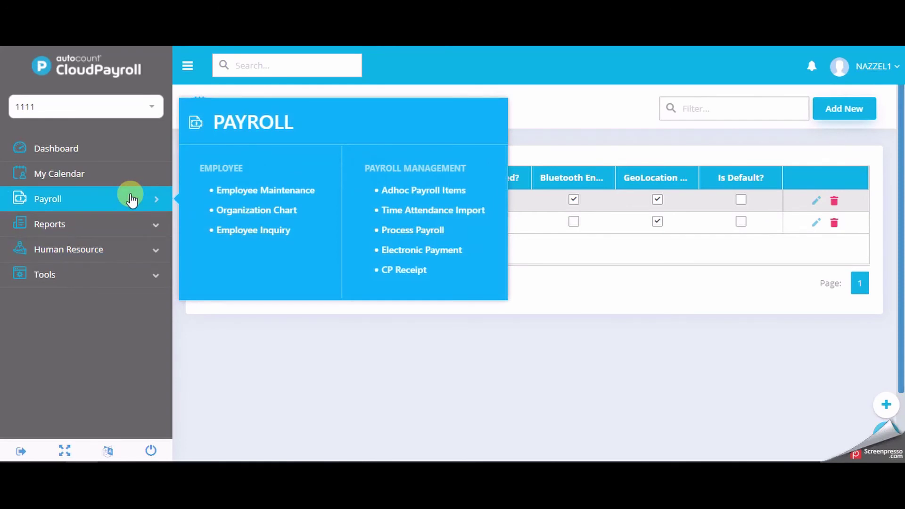
left_click(243, 191)
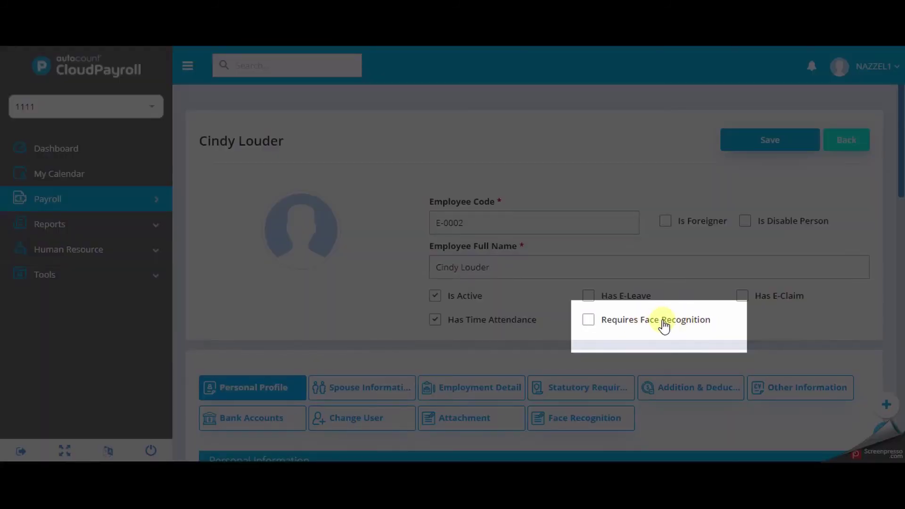
left_click(664, 326)
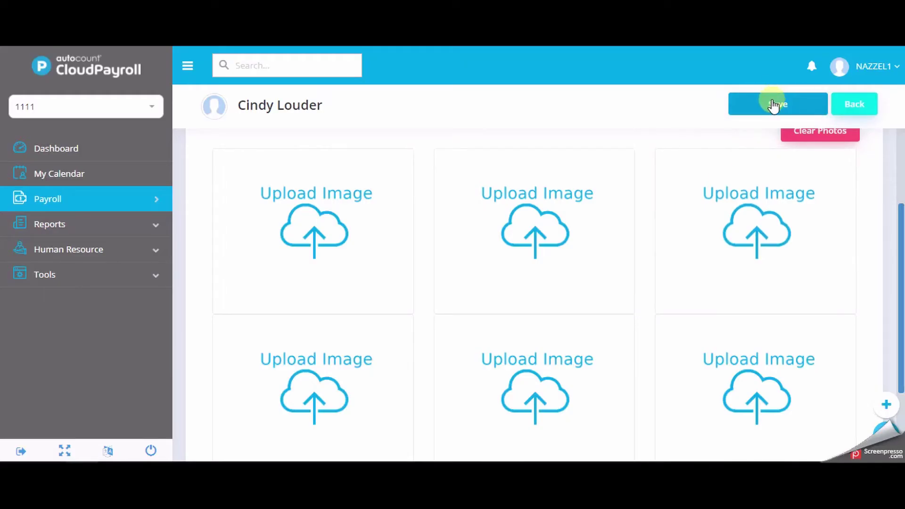
Save the employee's record with the face recognition requirement
left_click(773, 105)
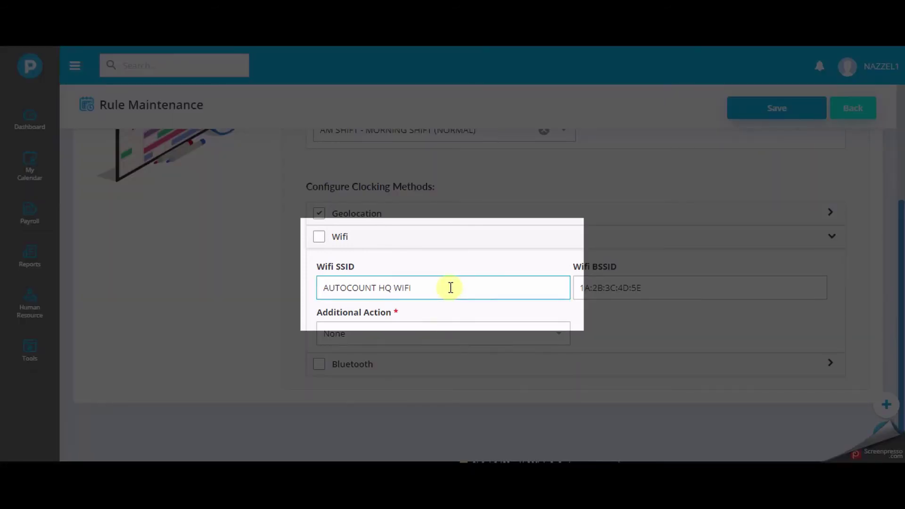
Check the Wifi SSID and BSSID entries and set the Wifi additional action to Take Photo / Validate Face Recognition
left_click(451, 288)
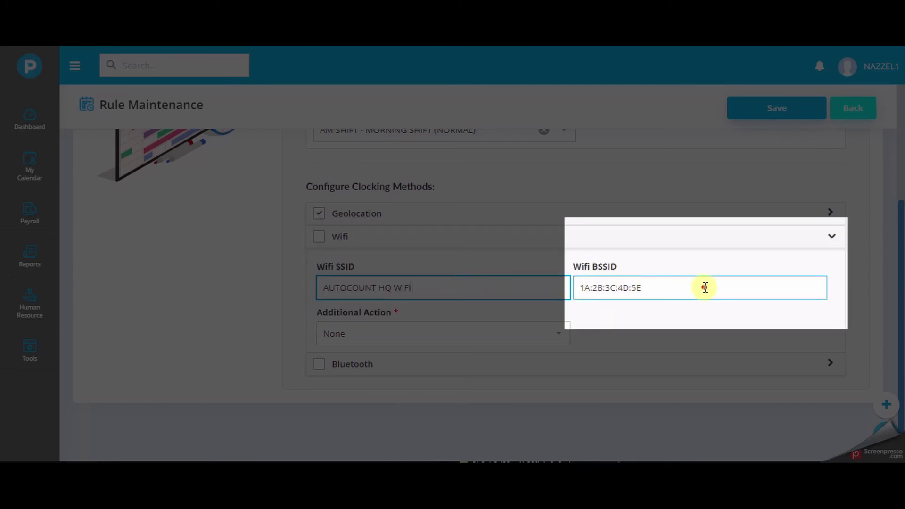
left_click(705, 288)
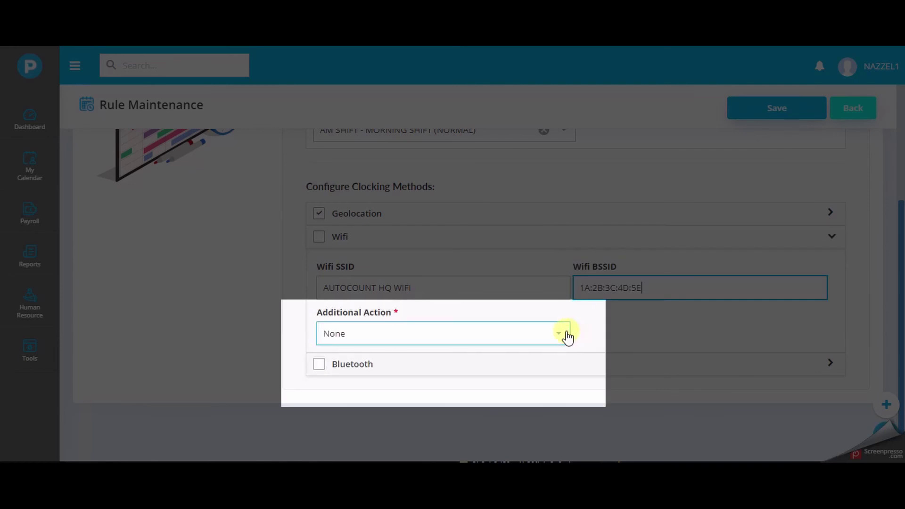
left_click(564, 337)
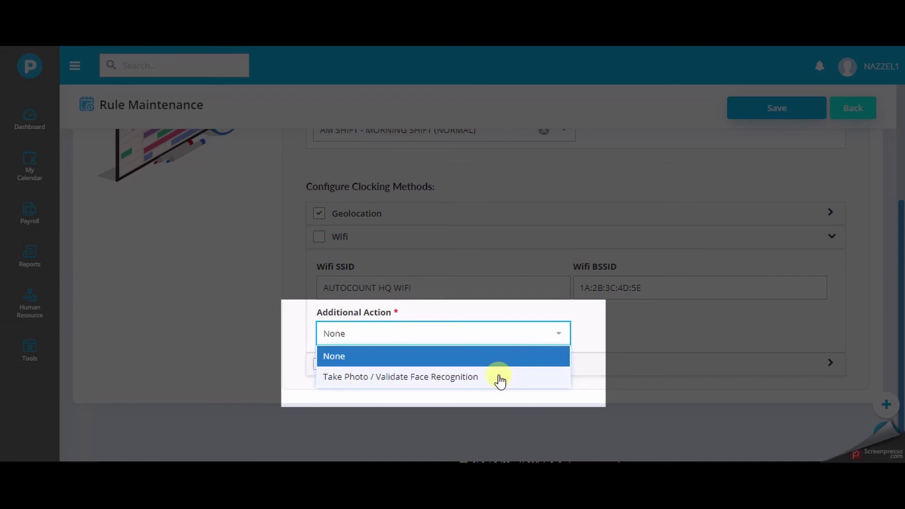
left_click(500, 380)
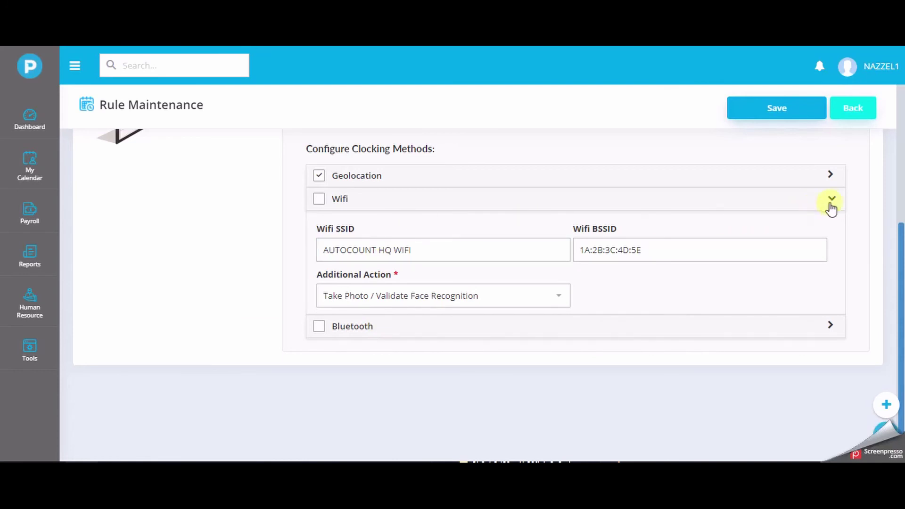
Collapse the Wifi method, expand Bluetooth and examine its device name, MAC address and additional action options
left_click(830, 200)
left_click(831, 326)
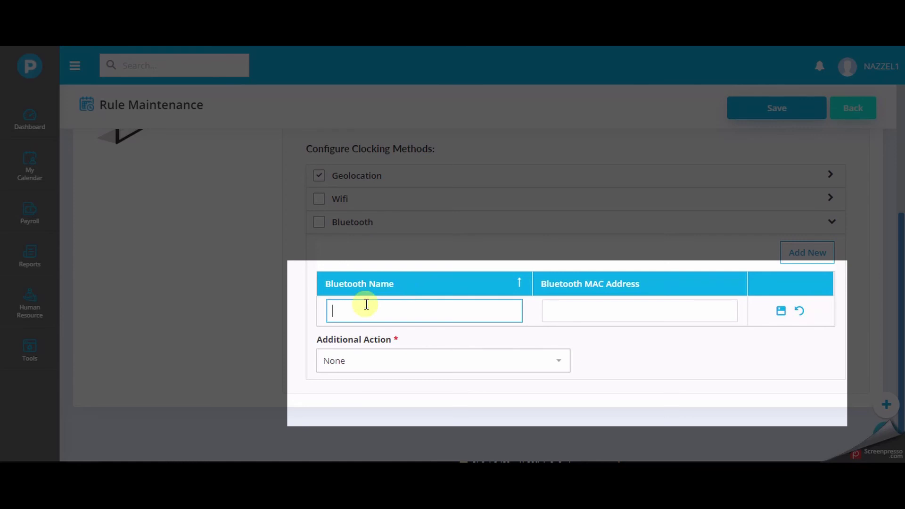
left_click(588, 311)
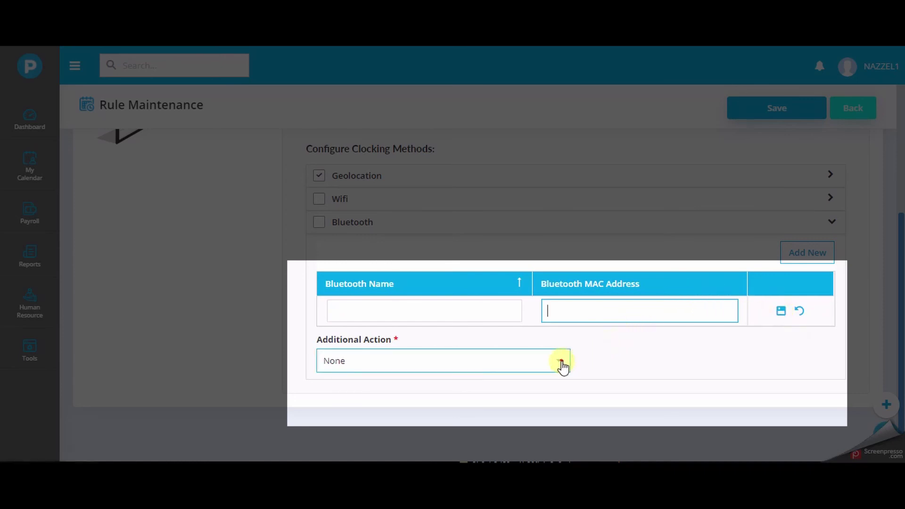
left_click(566, 364)
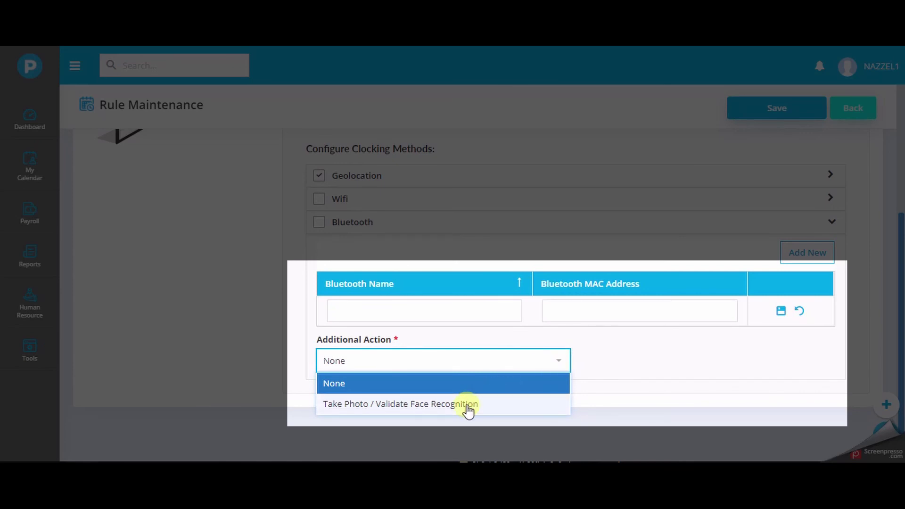
left_click(675, 368)
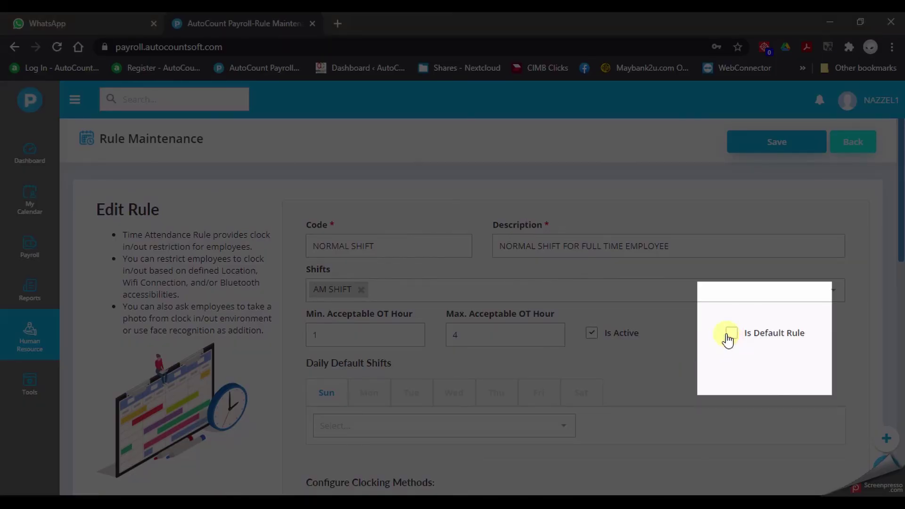
Mark the NORMAL SHIFT rule as the default rule
left_click(732, 336)
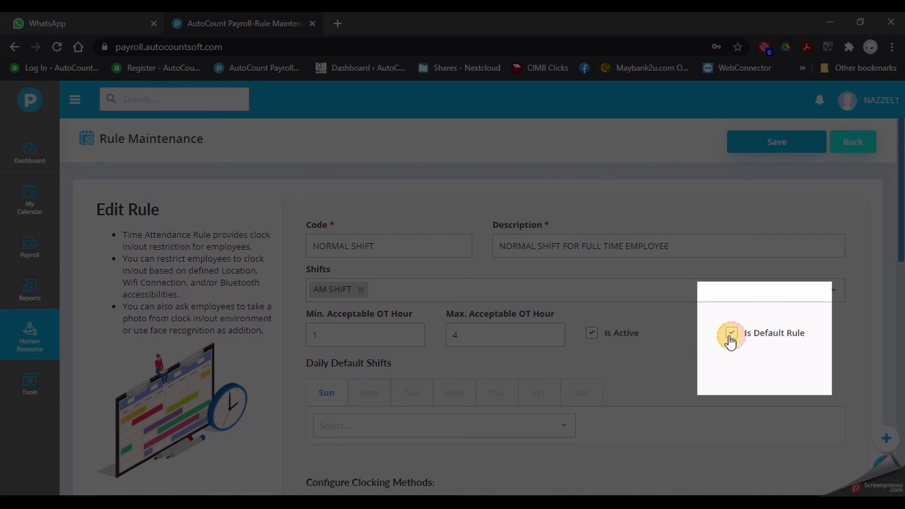